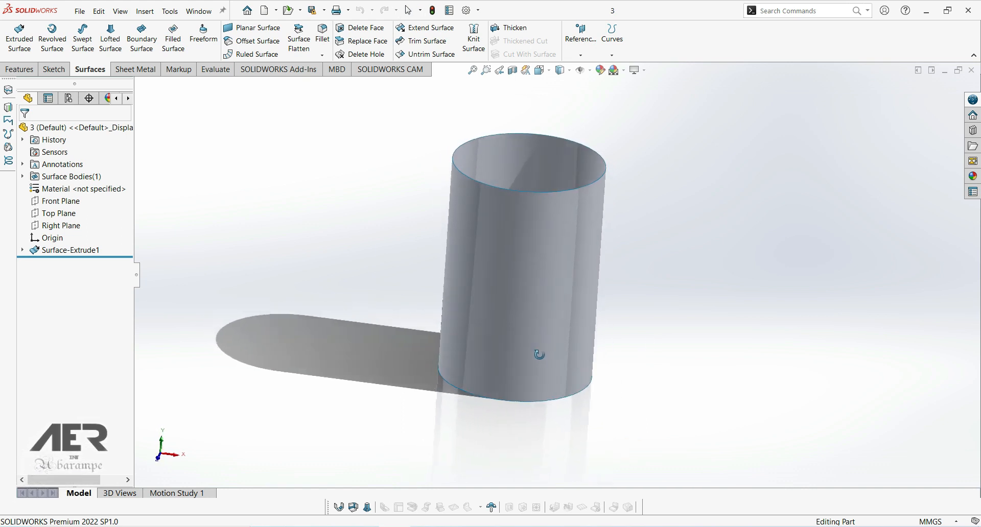
Inspect the cylindrical surface from several angles and expand the list of surface bodies.
left_click(537, 336)
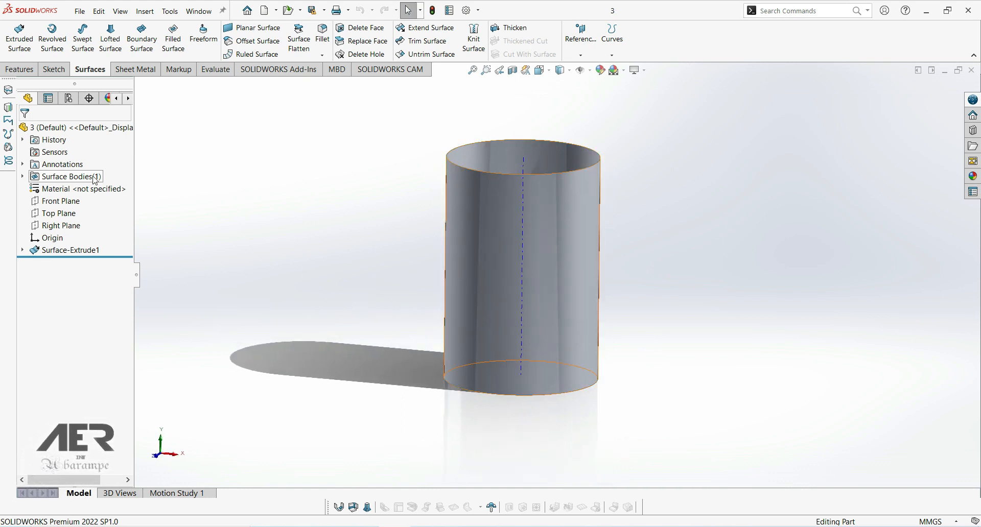
left_click(66, 177)
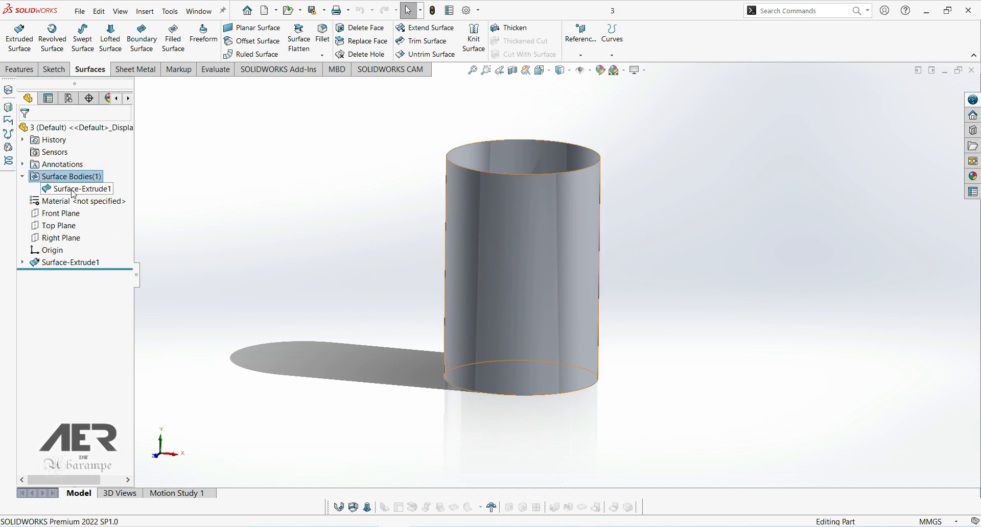
left_click(227, 211)
middle_click_drag(496, 202, 526, 276)
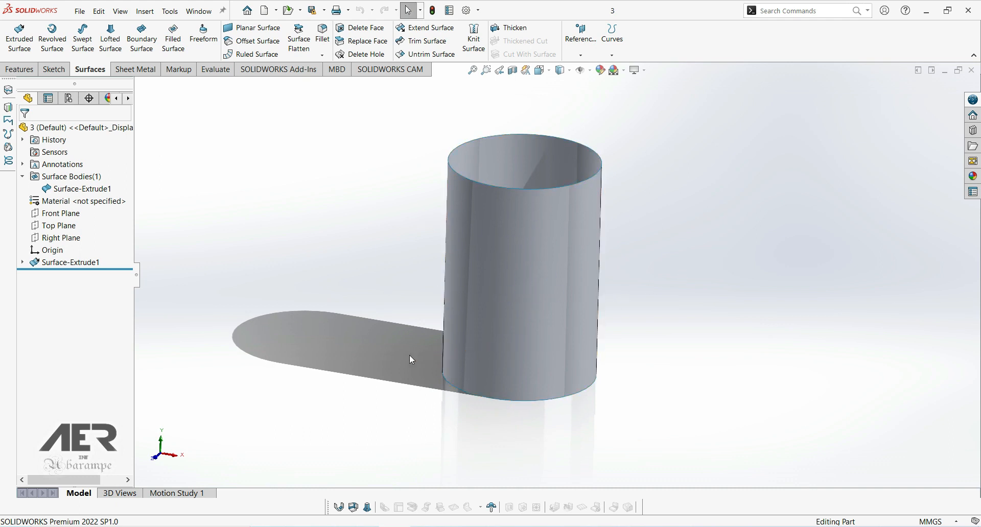
middle_click_drag(559, 312, 484, 252)
Start a sketch on the Front Plane and orient the view normal to it.
left_click(53, 69)
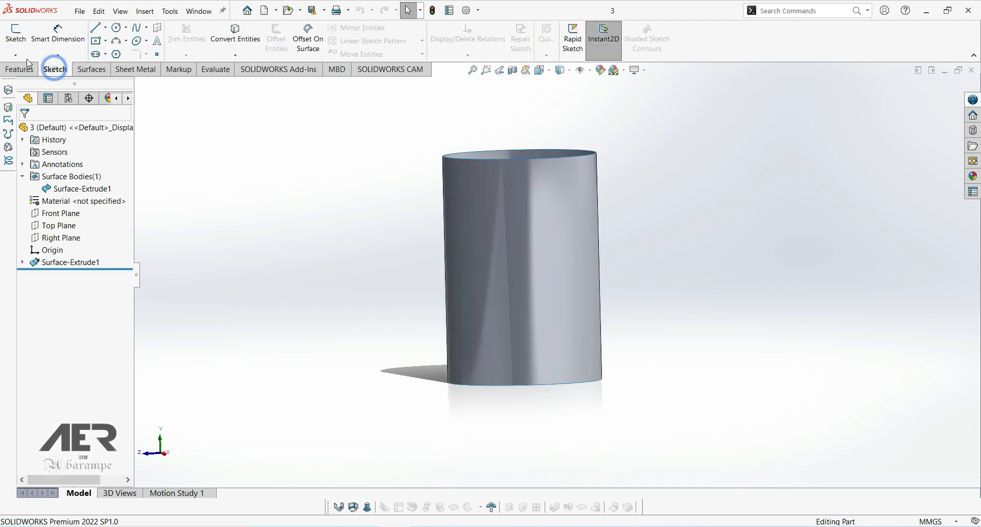
left_click(16, 34)
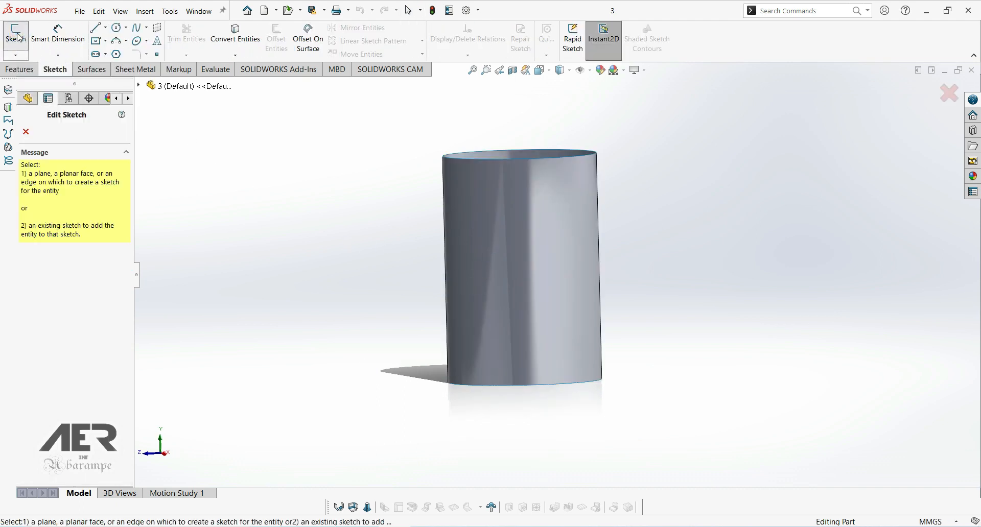
left_click(138, 85)
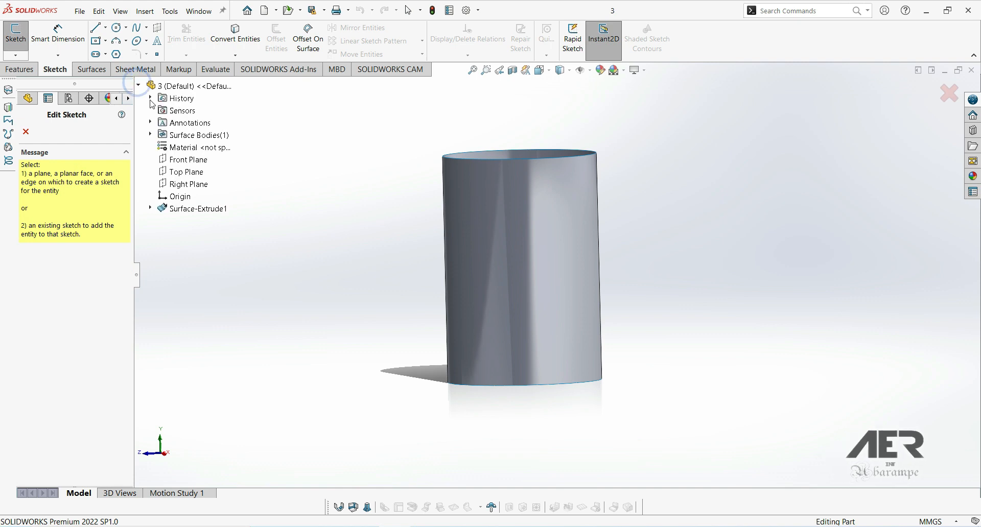
left_click(185, 159)
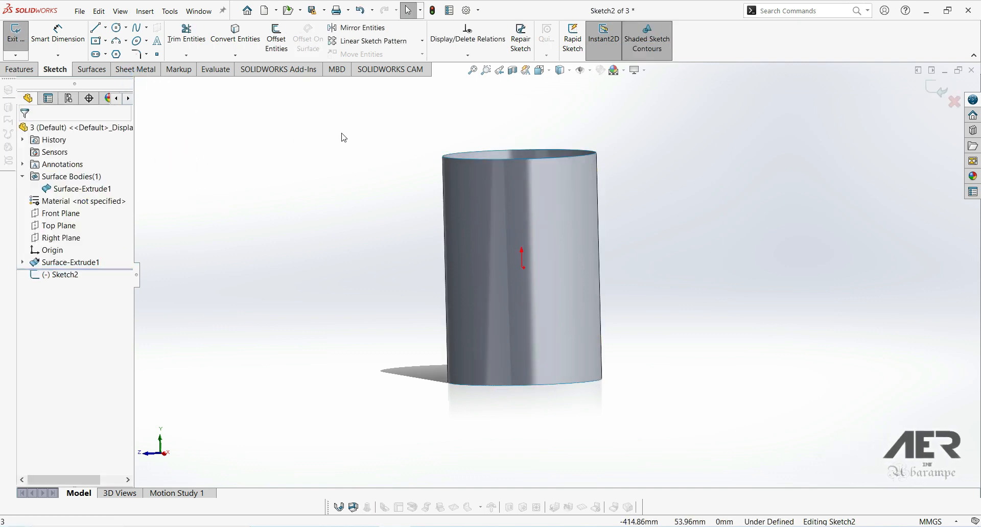
left_click(539, 70)
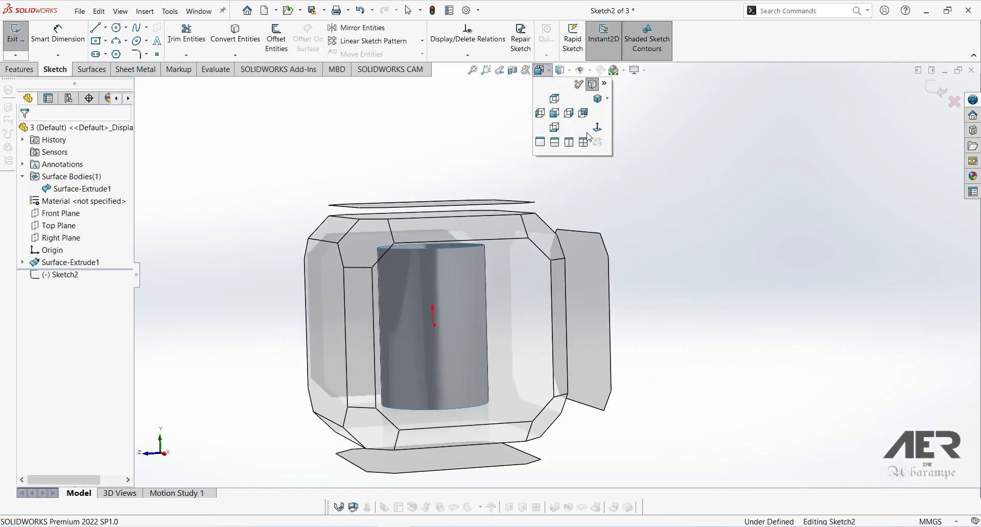
left_click(599, 131)
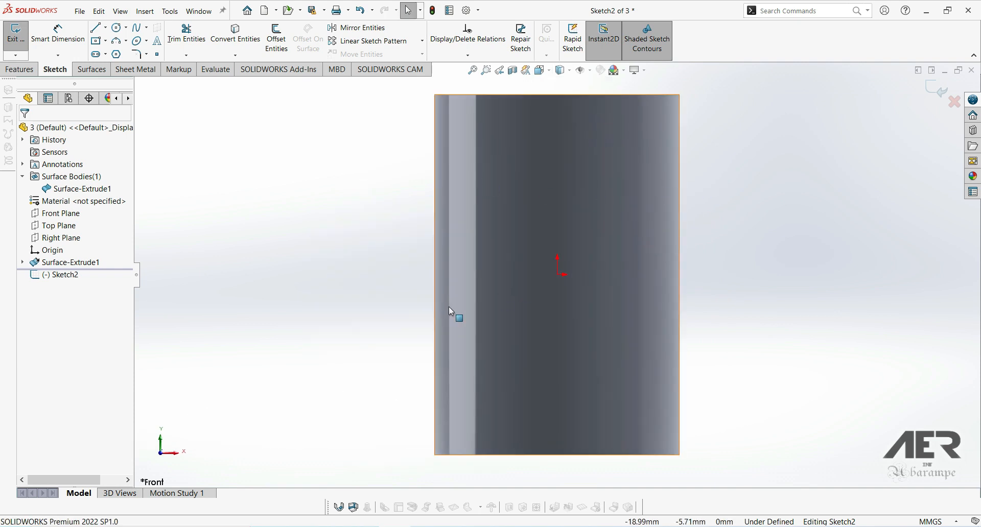
Sketch a horizontal line across the cylinder's upper part and a slightly sloped line about 126 mm long across its lower part.
left_click(95, 28)
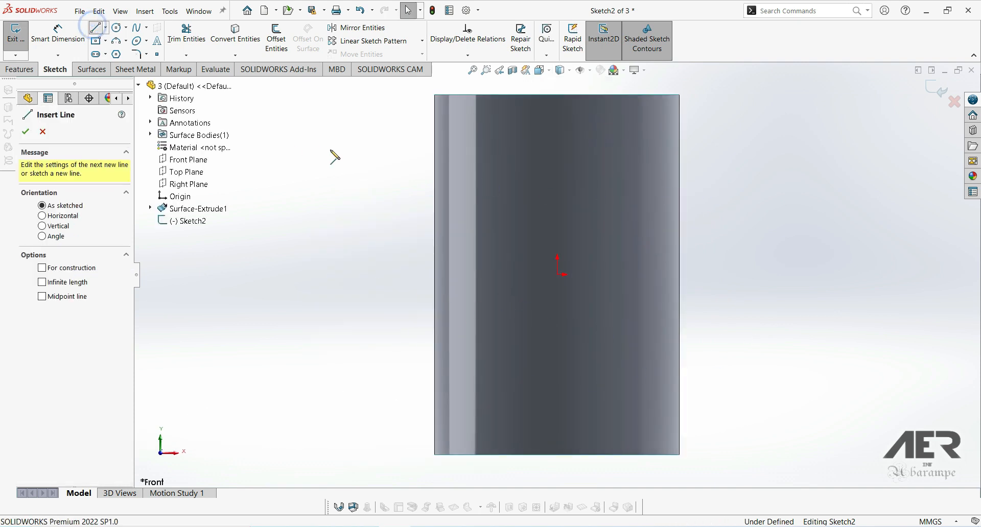
left_click(392, 171)
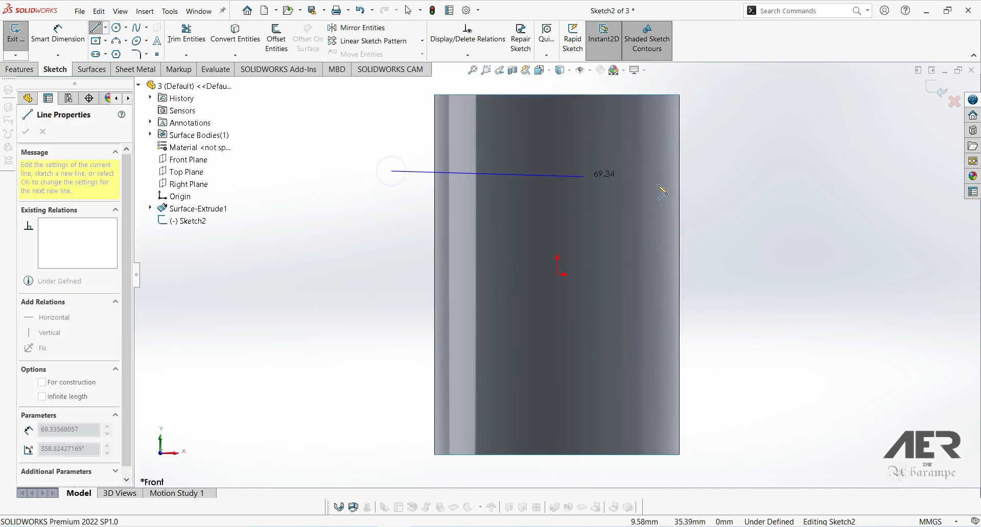
left_click(742, 171)
key("Escape")
left_click(95, 27)
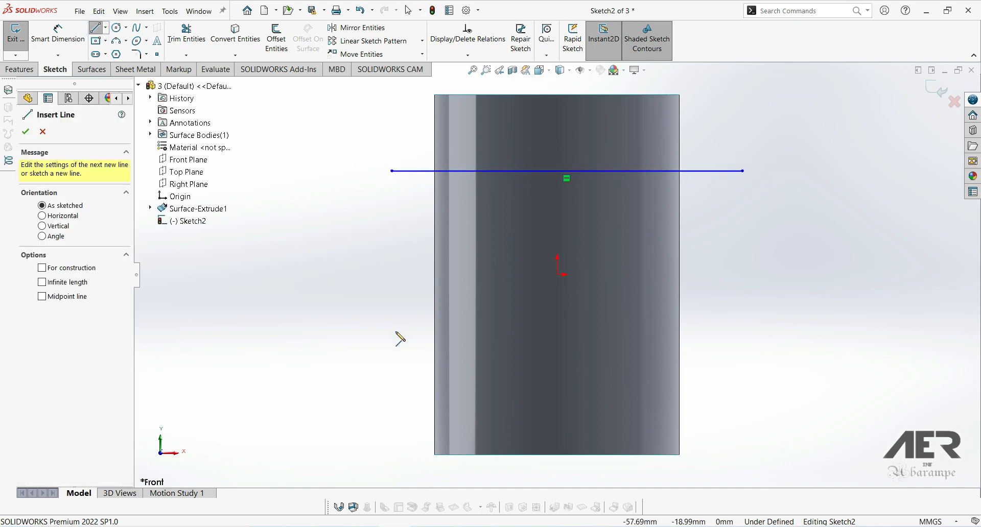
left_click(391, 358)
left_click(742, 352)
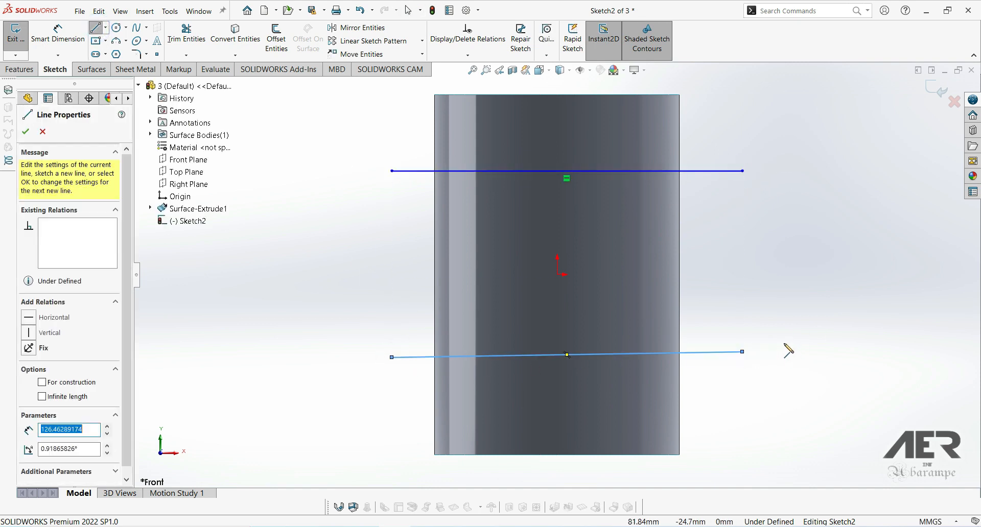
key("Escape")
Move both sketch lines closer to the cylinder's mid-height and exit the sketch.
left_click_drag(594, 355, 596, 344)
left_click_drag(591, 171, 589, 190)
left_click(777, 291)
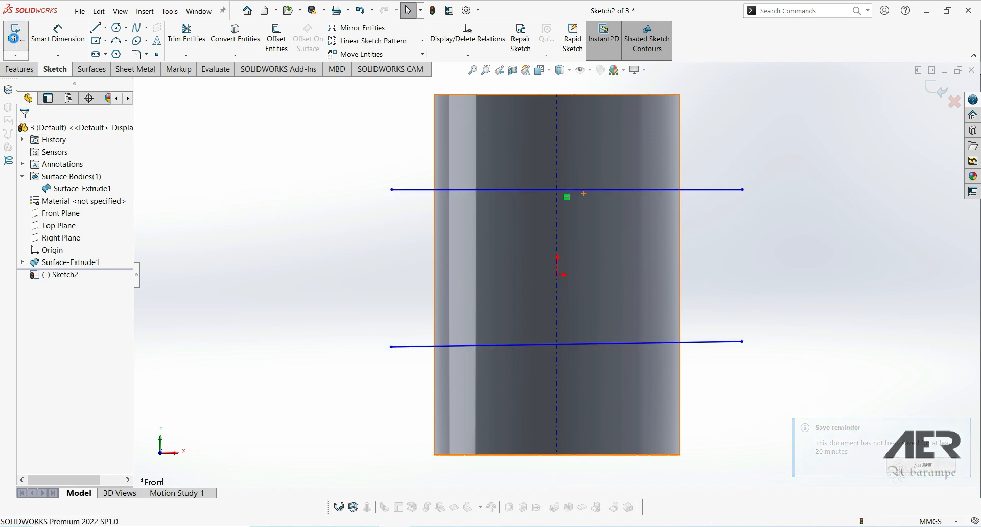
left_click(16, 33)
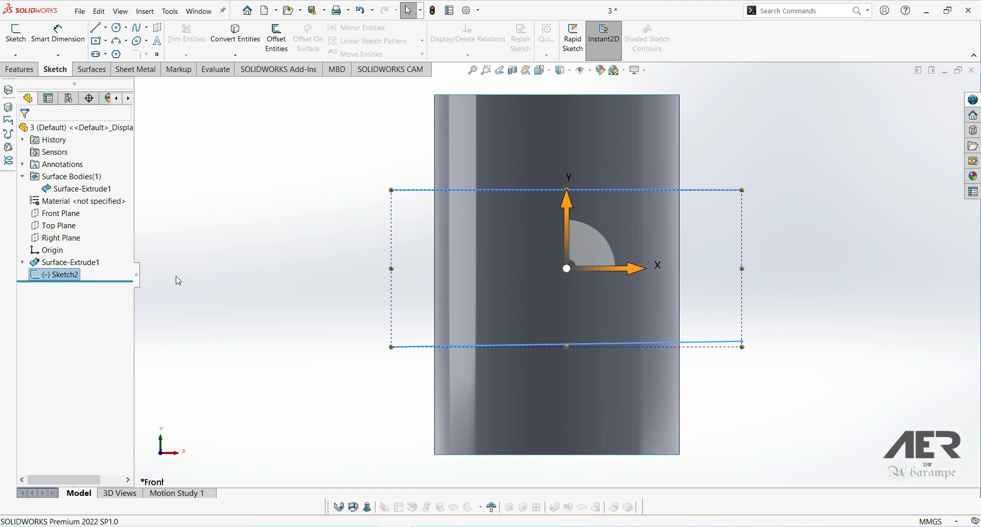
left_click(250, 248)
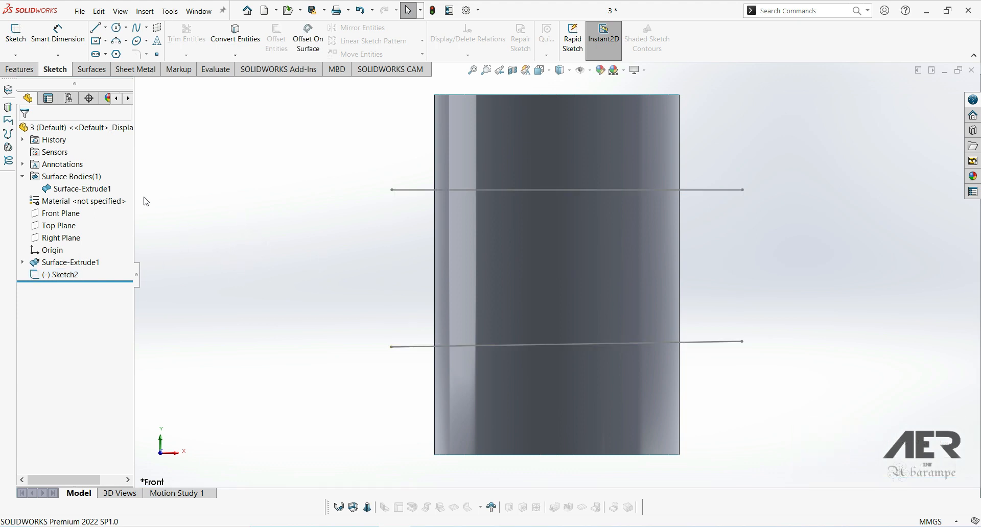
Add the Analysis Preparation toolset to the CommandManager and display its commands.
right_click(227, 73)
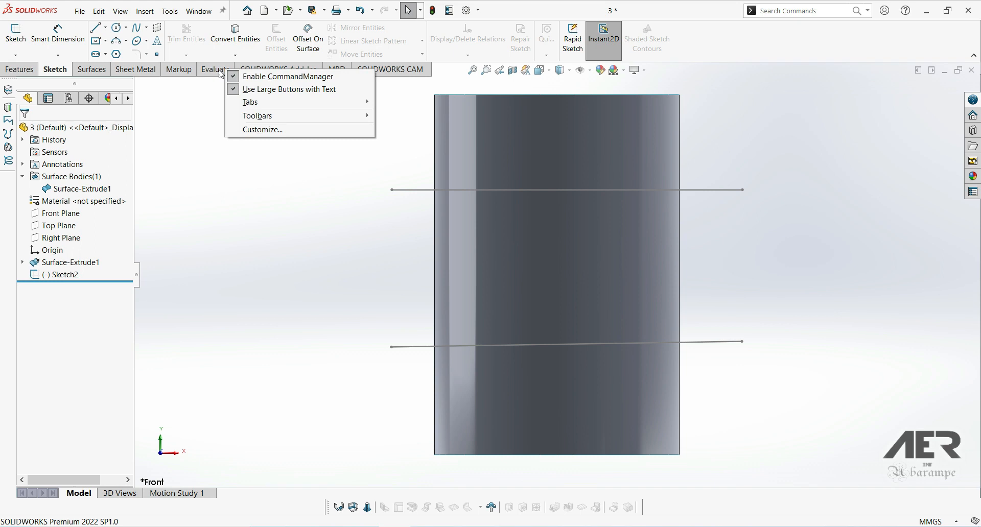
mouse_move(329, 104)
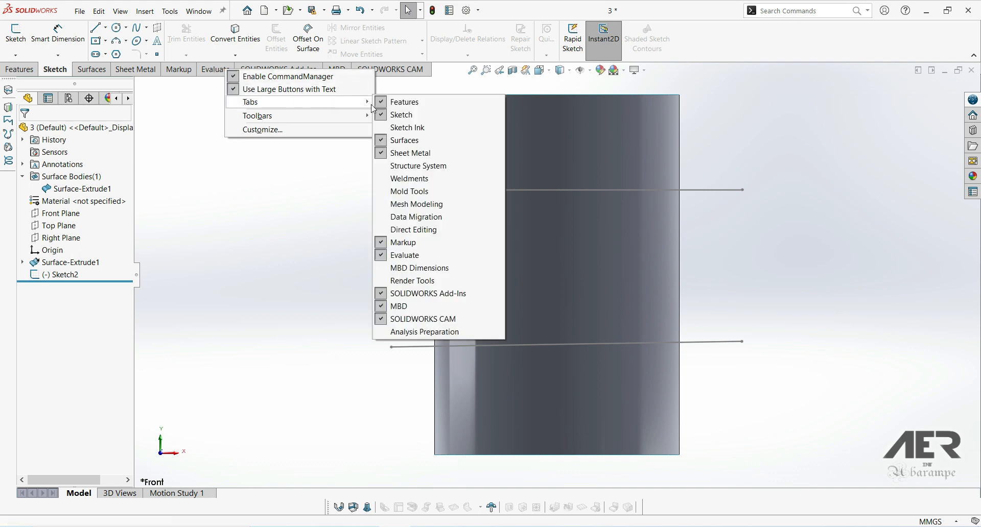
left_click(398, 332)
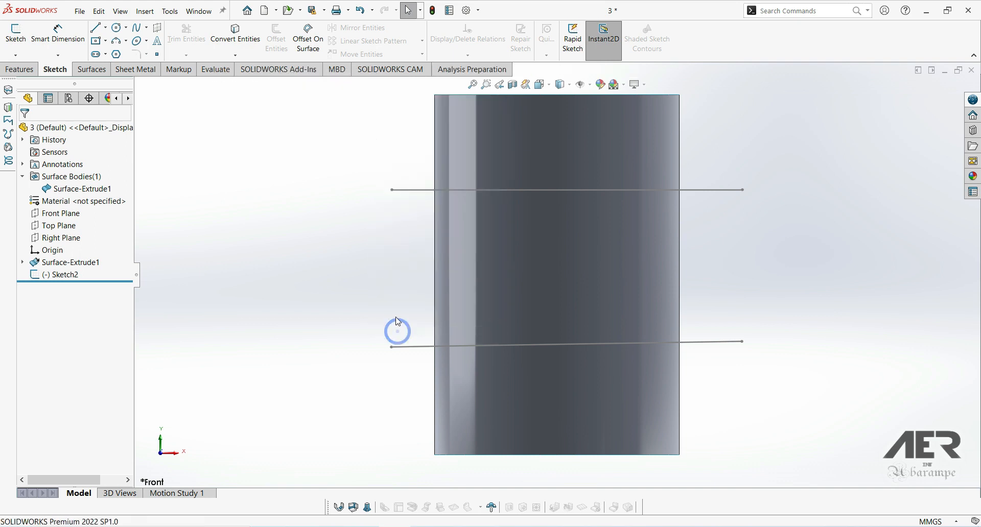
left_click(464, 70)
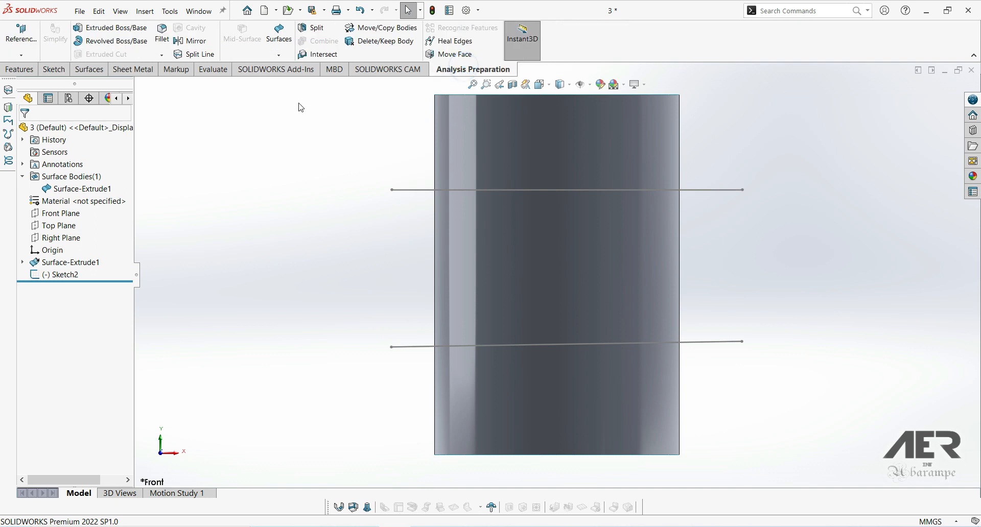
Split the cylindrical face with a projection Split Line using the two-line sketch.
left_click(197, 54)
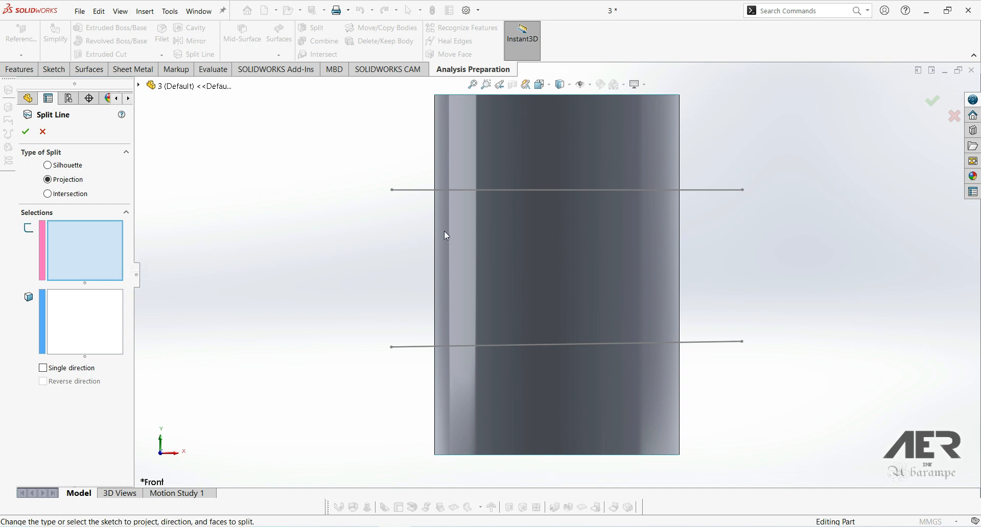
left_click(475, 190)
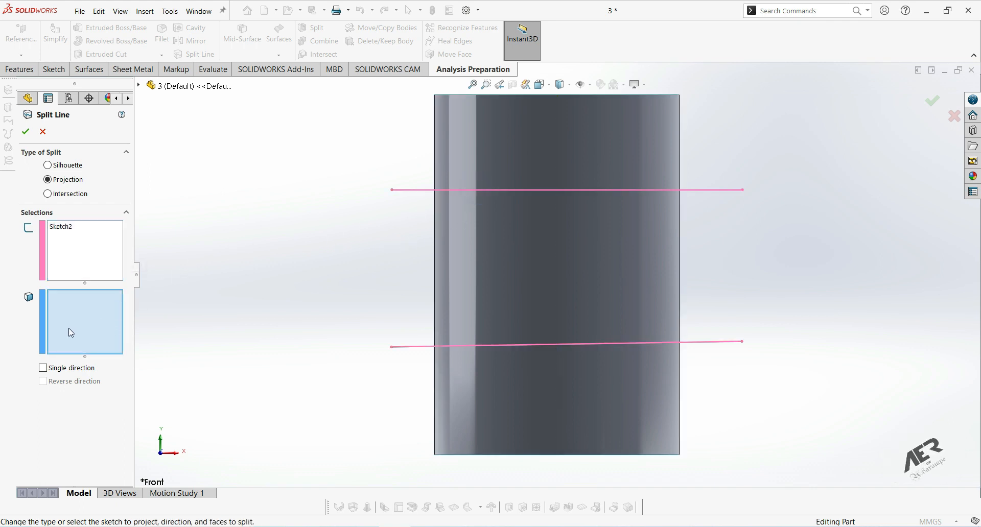
left_click(516, 142)
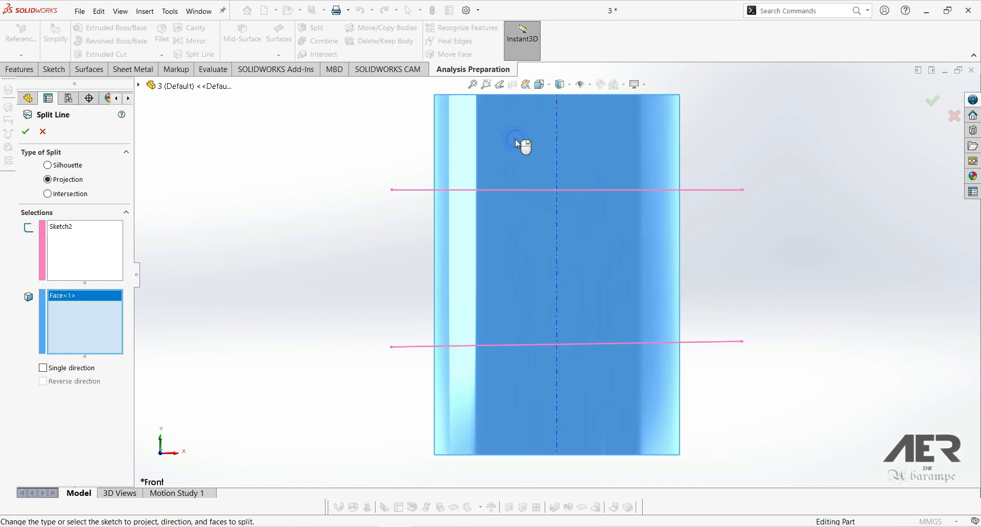
left_click(26, 132)
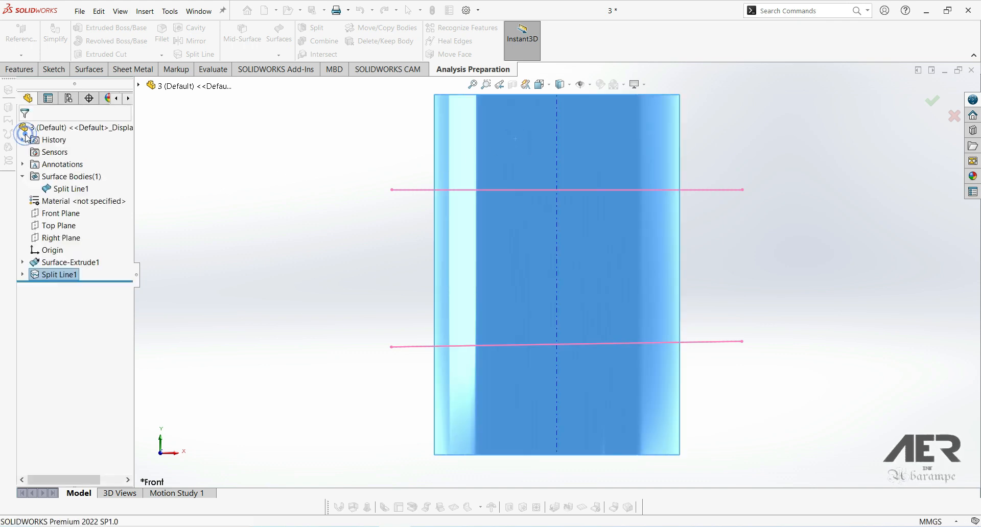
Examine the upper, middle and lower faces of the split cylinder one by one.
mouse_move(439, 204)
middle_mouse_down()
mouse_move(440, 258)
mouse_move(442, 202)
middle_mouse_up()
left_click(563, 180)
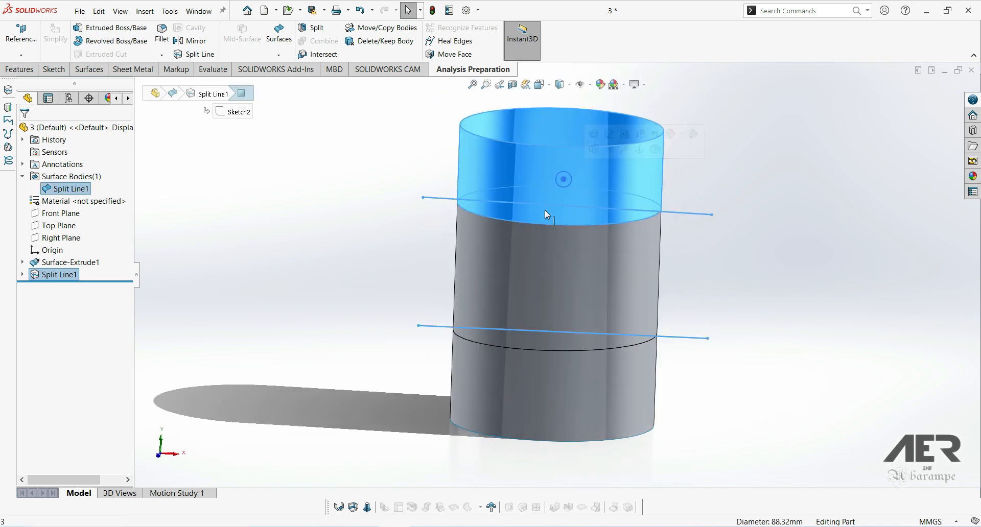
left_click(560, 268)
left_click(561, 382)
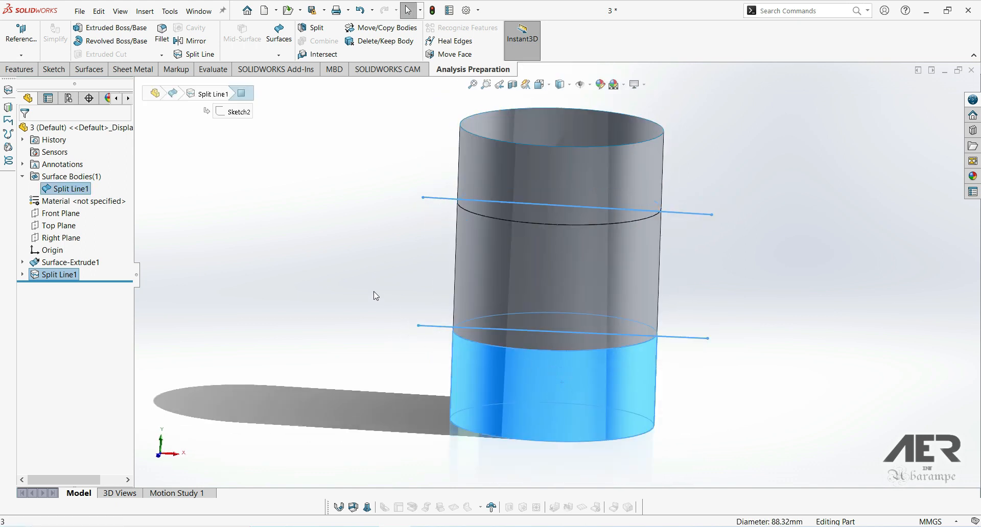
left_click(343, 262)
Create a reference plane coincident with the upper circular split edge.
mouse_move(335, 261)
middle_mouse_down()
mouse_move(357, 228)
mouse_move(493, 287)
mouse_move(575, 244)
middle_mouse_up()
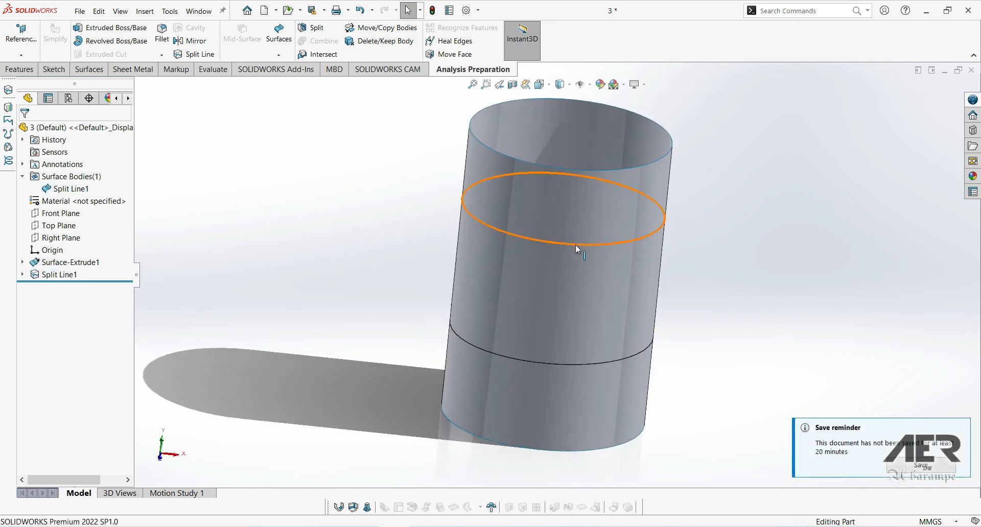
left_click(575, 244)
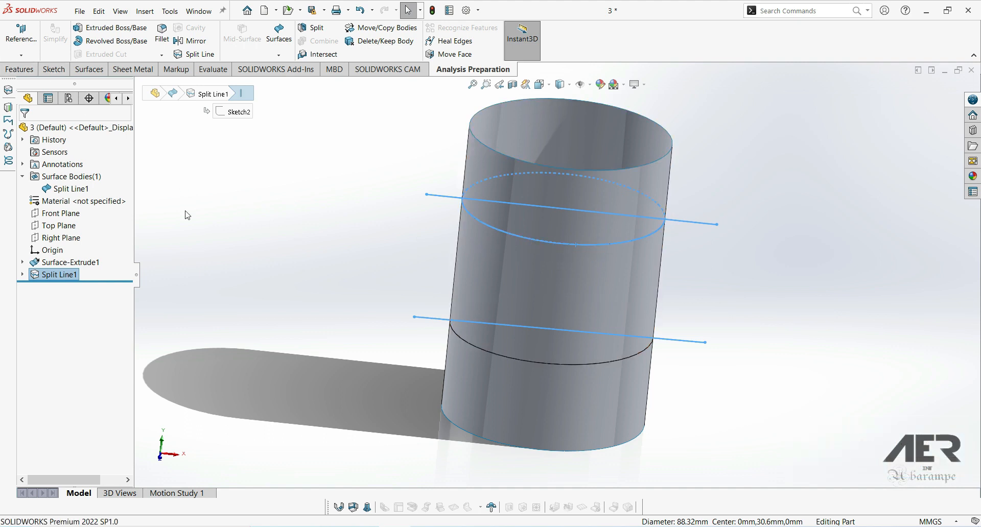
left_click(19, 71)
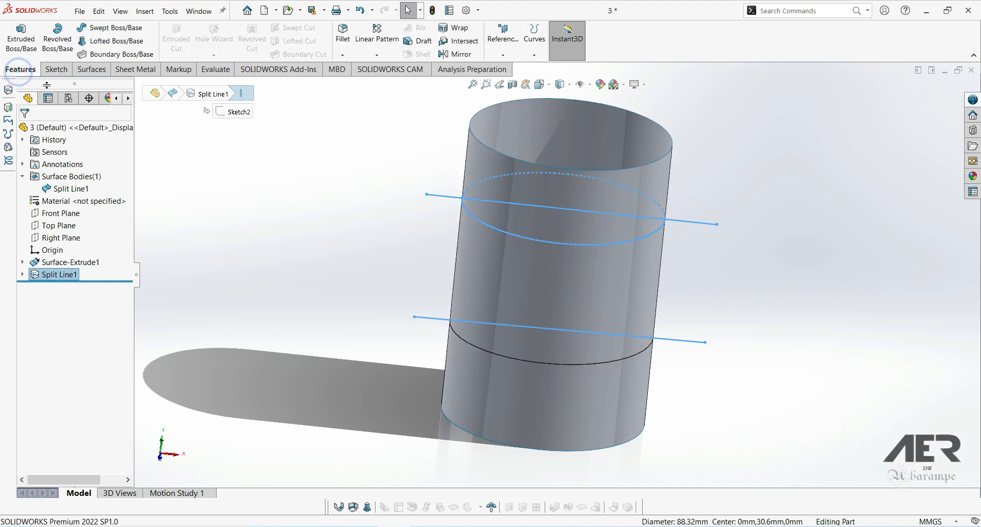
left_click(504, 35)
left_click(509, 69)
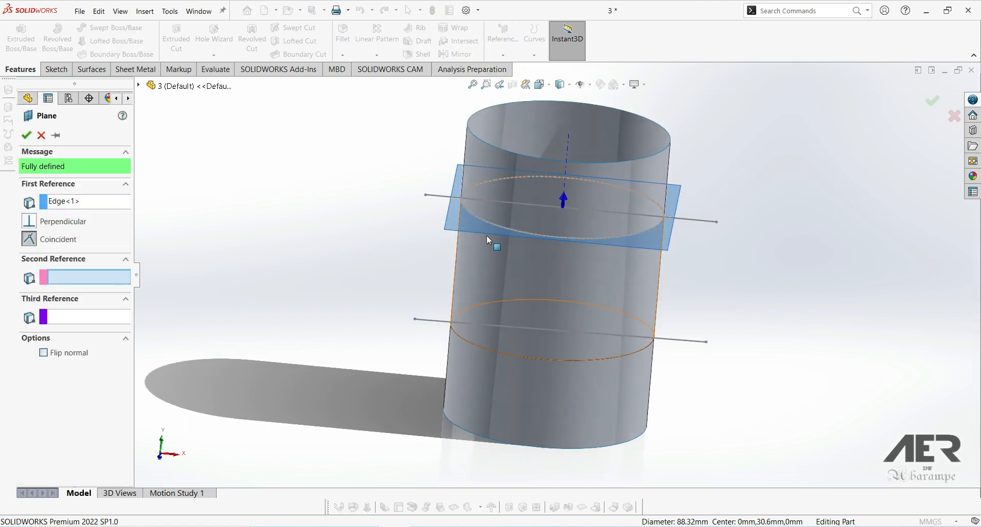
left_click(27, 136)
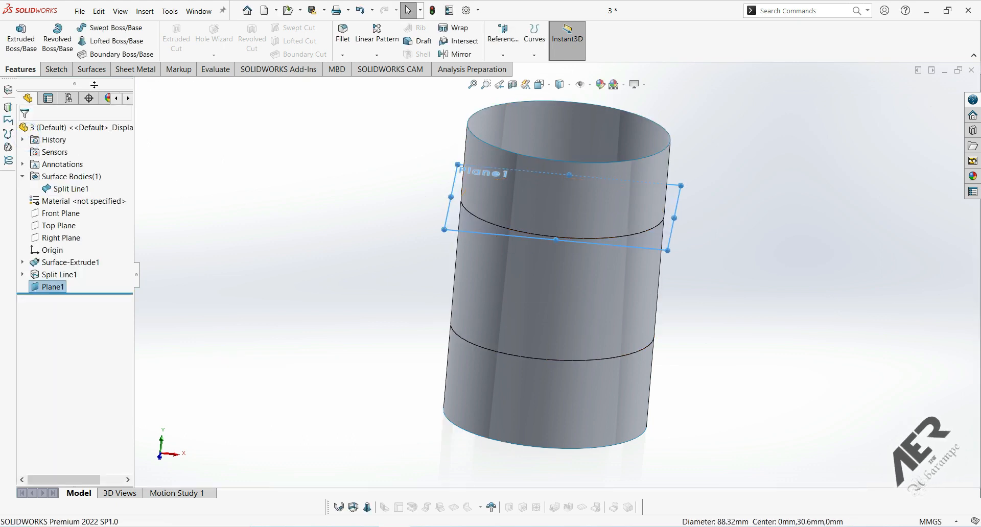
Start a sketch on the new plane and convert the upper split edge into a sketch circle.
left_click(57, 69)
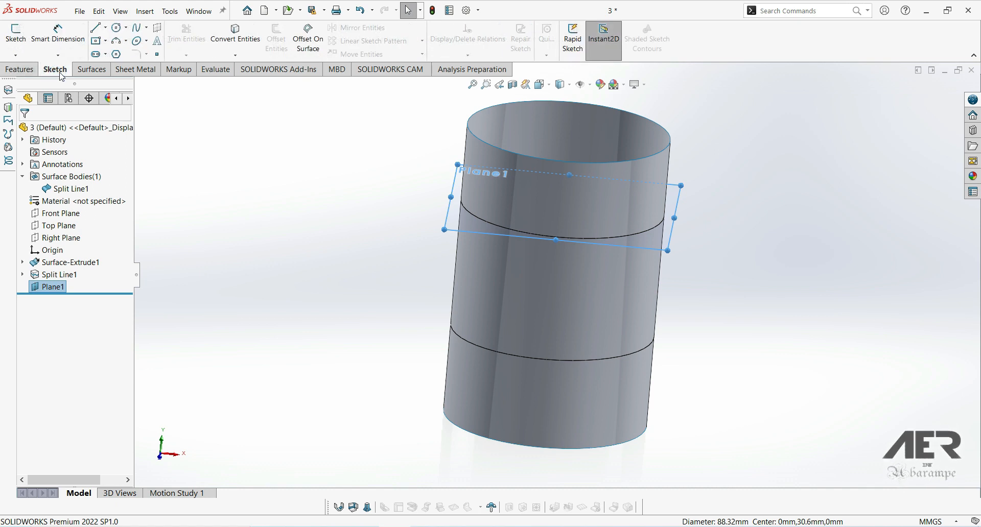
left_click(10, 40)
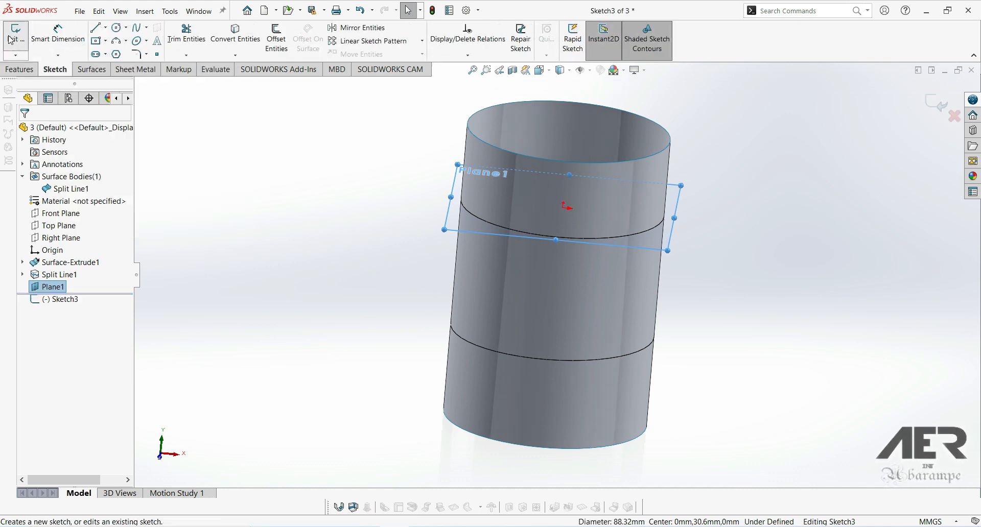
left_click(235, 35)
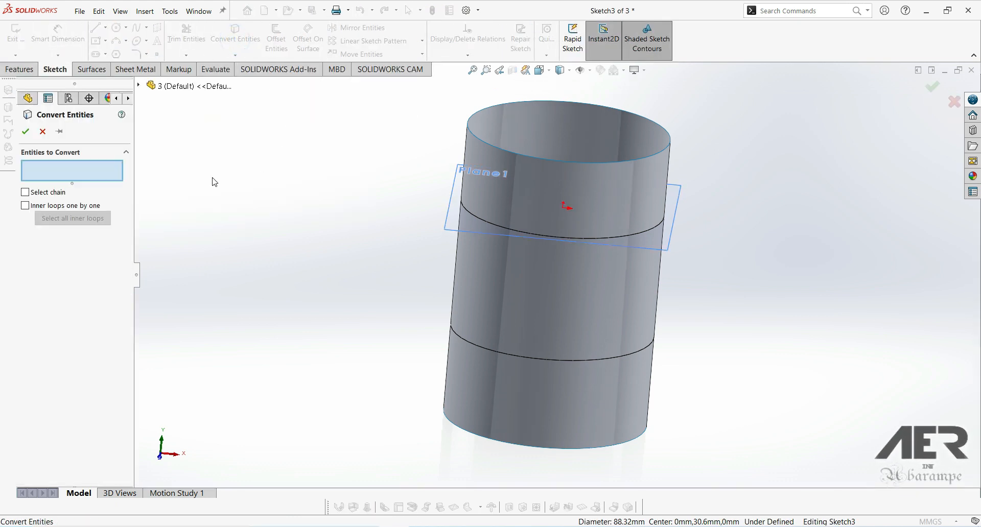
left_click(481, 219)
left_click(25, 132)
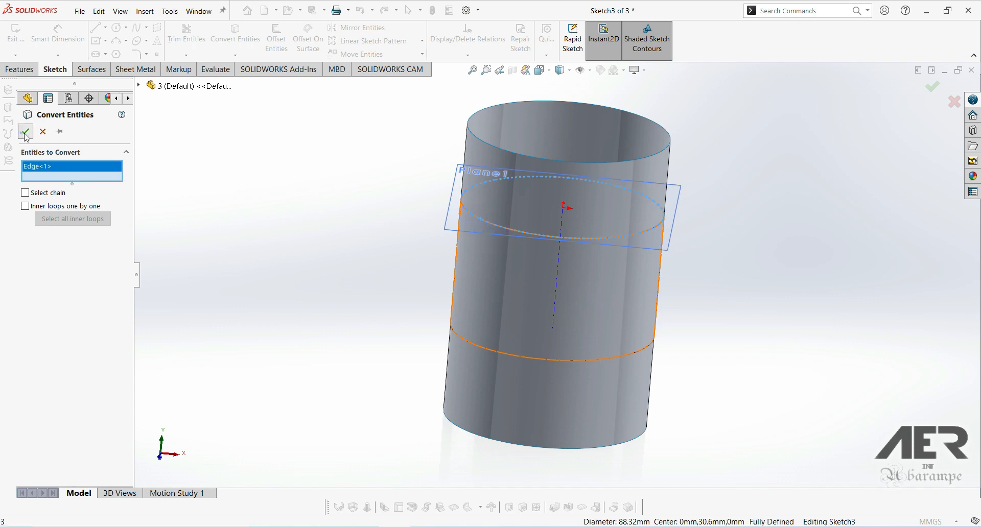
Create a planar surface from the converted circle sketch to cap the cylinder at the upper split edge.
mouse_move(445, 221)
middle_mouse_down()
mouse_move(436, 275)
mouse_move(438, 214)
mouse_move(436, 222)
mouse_move(446, 213)
middle_mouse_up()
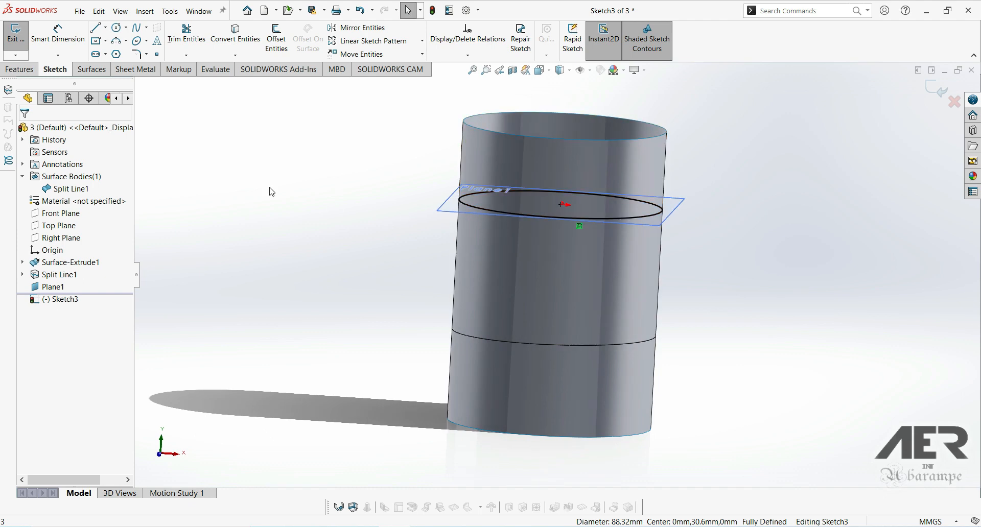
left_click(91, 70)
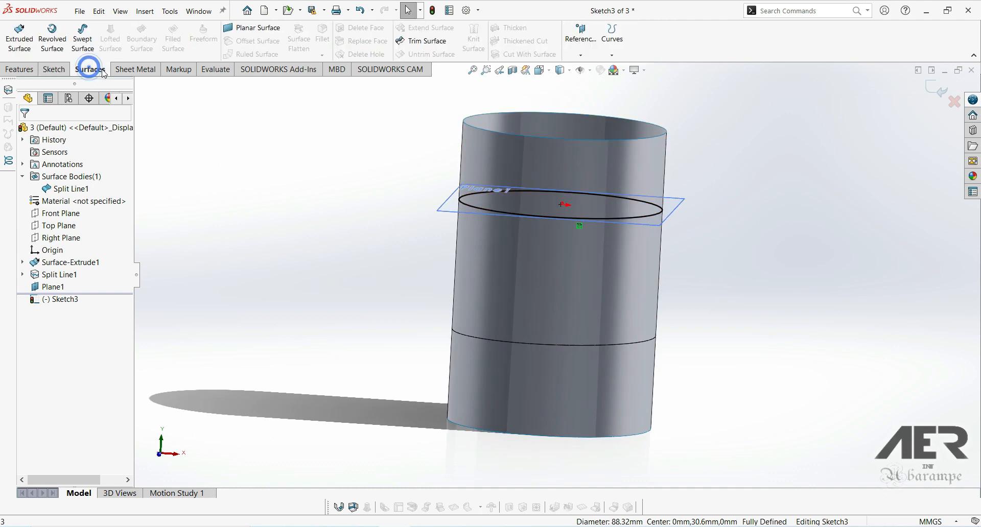
left_click(253, 29)
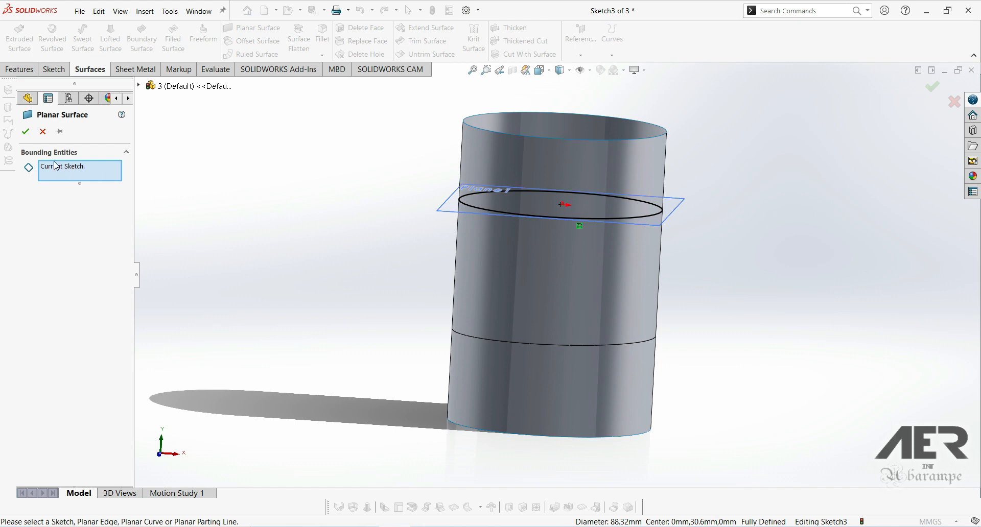
left_click(25, 132)
middle_click_drag(386, 152, 428, 320)
left_click(428, 320)
left_click(361, 265)
middle_click_drag(366, 266, 393, 261)
middle_click_drag(483, 266, 525, 219)
middle_click_drag(565, 298, 414, 235)
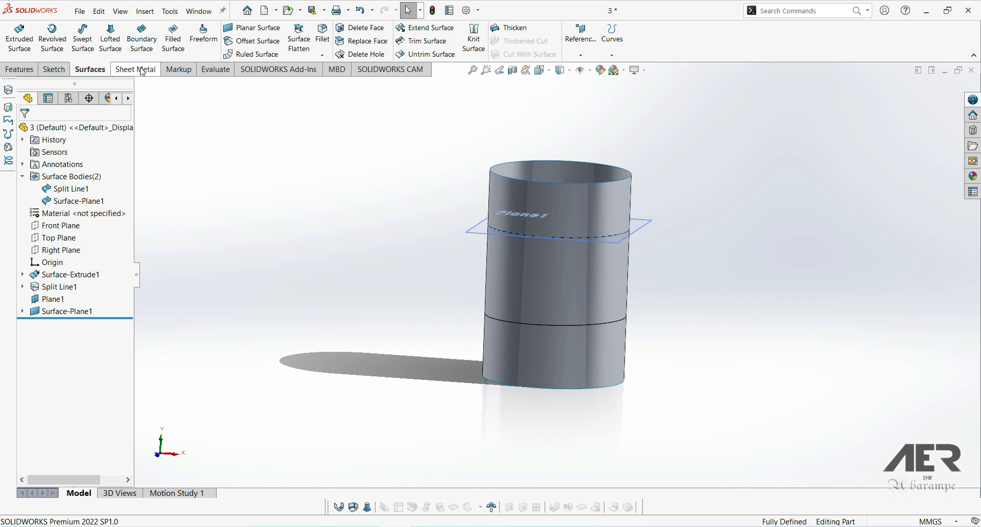
Enable the Analysis Preparation command set and bring up its tools.
right_click(174, 70)
mouse_move(286, 102)
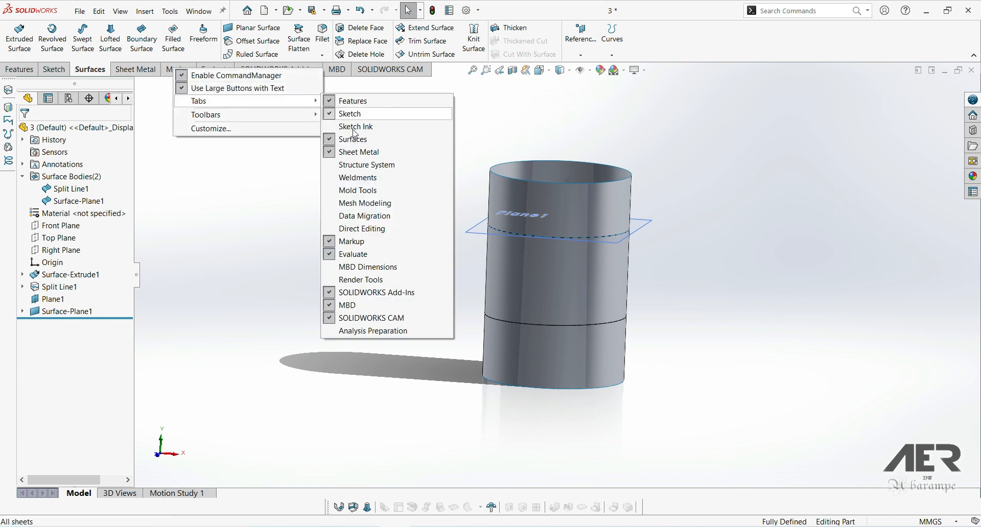
left_click(365, 331)
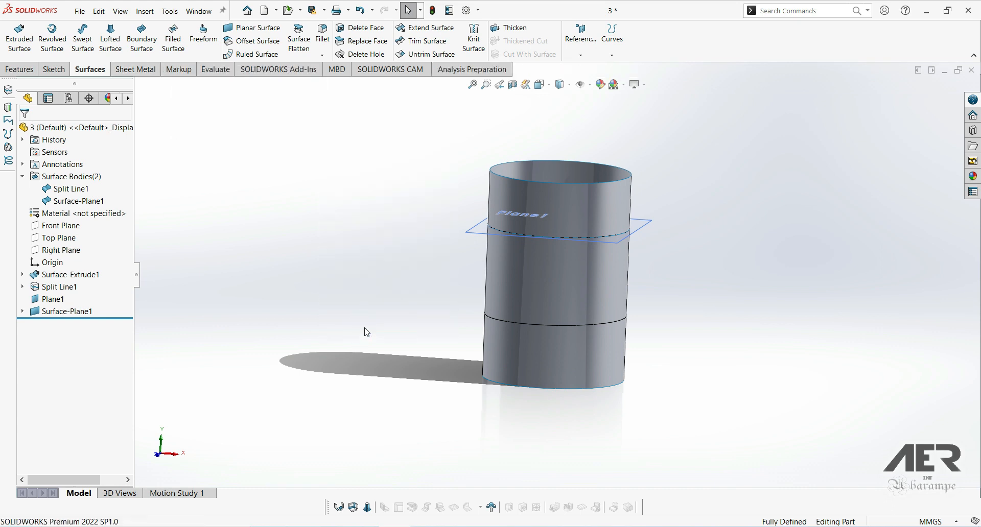
left_click(460, 72)
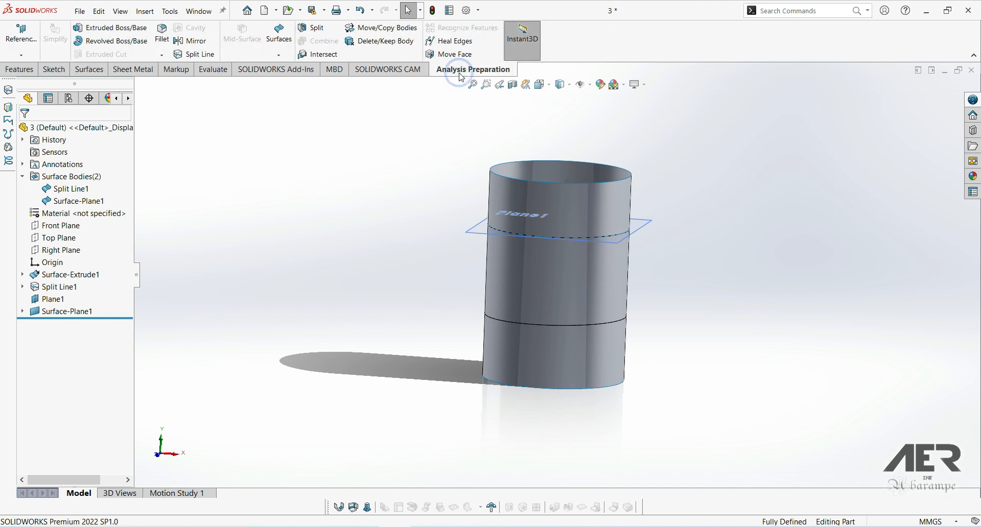
Start a Split with Plane1 as the trim tool and cut all bodies.
left_click(320, 30)
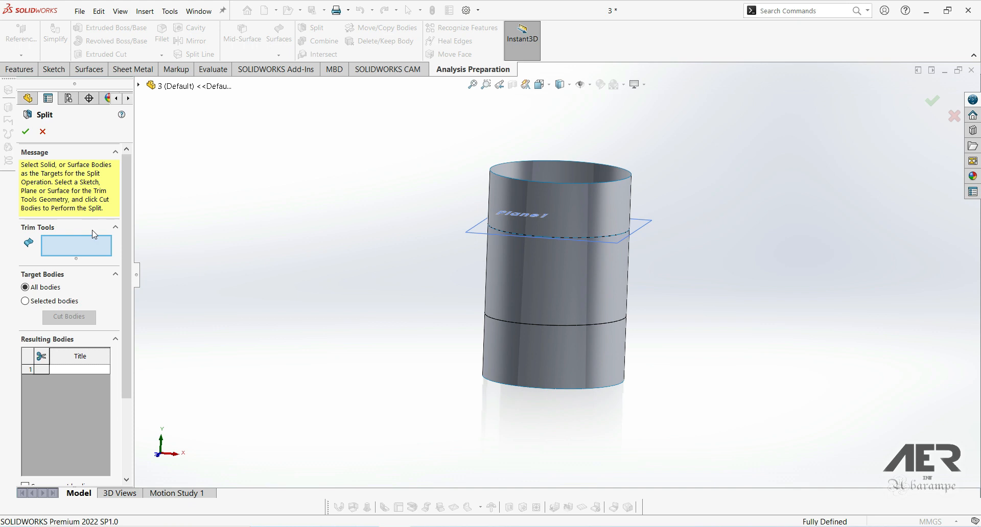
left_click(73, 254)
left_click(478, 236)
middle_click_drag(477, 236, 500, 271)
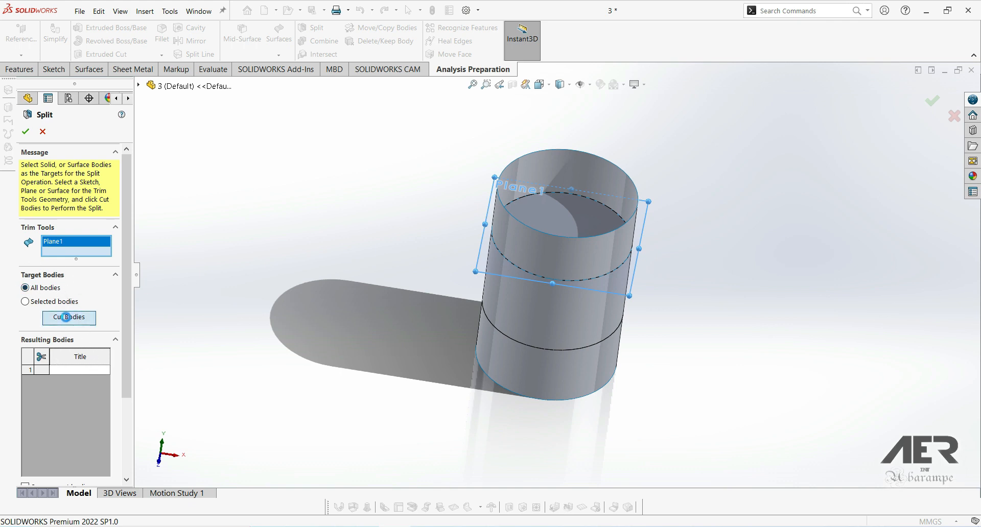
left_click(68, 318)
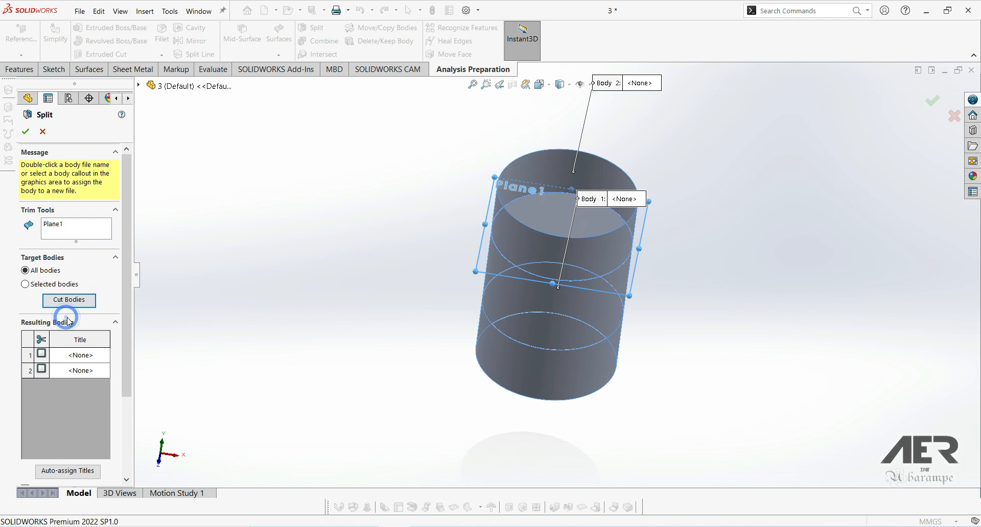
Mark only Body 2, the section above the plane, as a resulting body and complete the split.
left_click(42, 355)
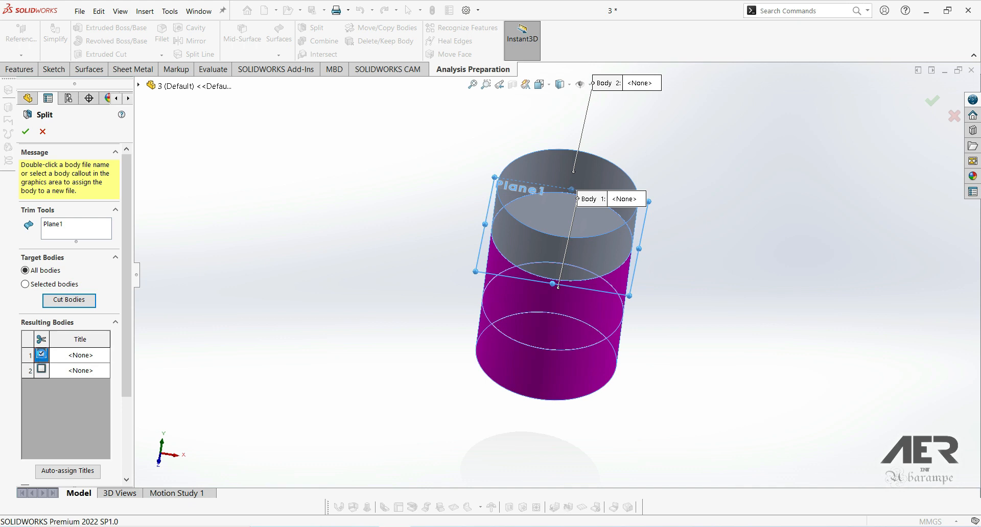
left_click(41, 354)
left_click(42, 368)
middle_click_drag(563, 307, 394, 258)
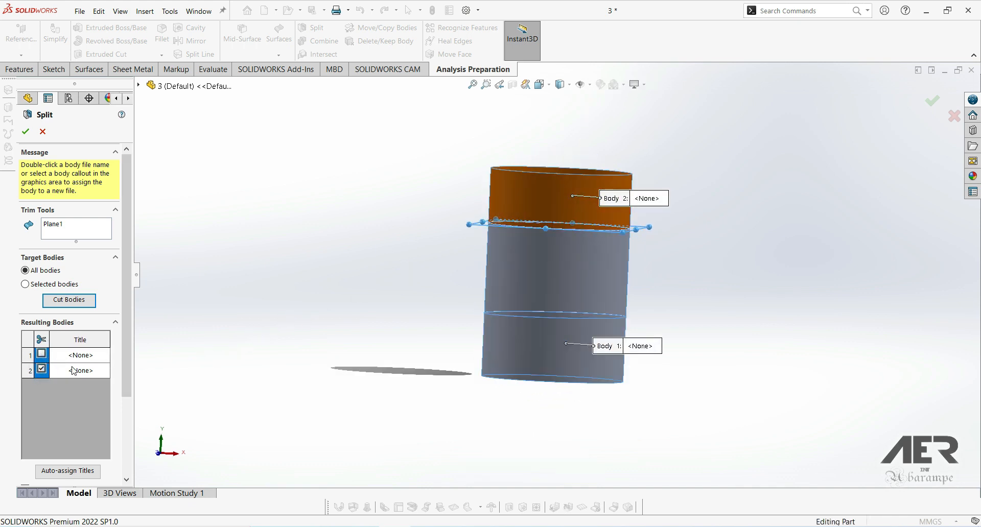
left_click(28, 131)
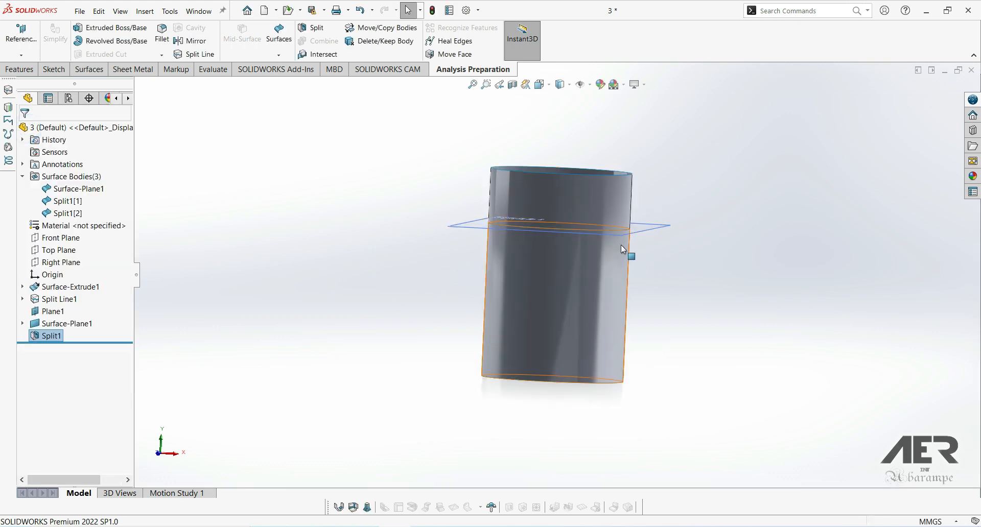
Delete the cylinder body above the plane and keep the lower cylinder body.
middle_click_drag(587, 244, 590, 281)
right_click(61, 214)
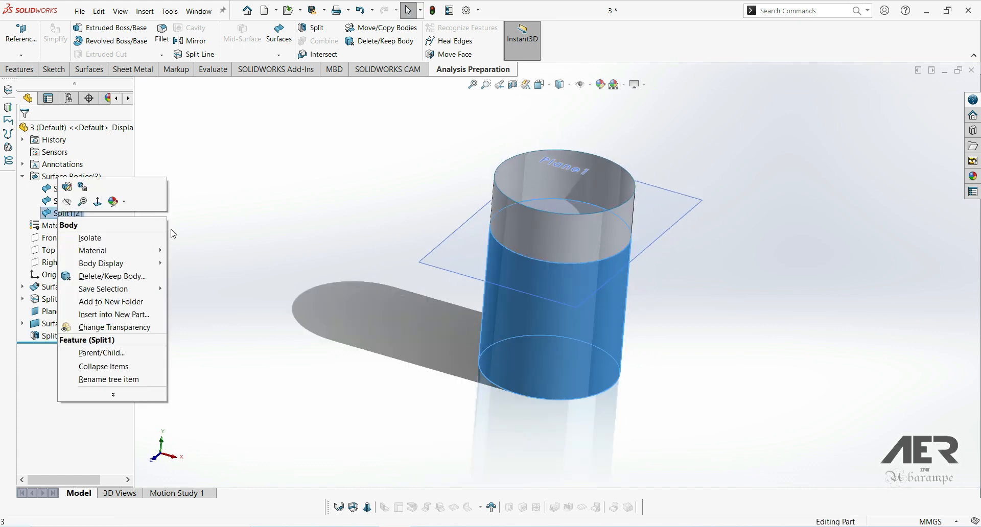
left_click(158, 276)
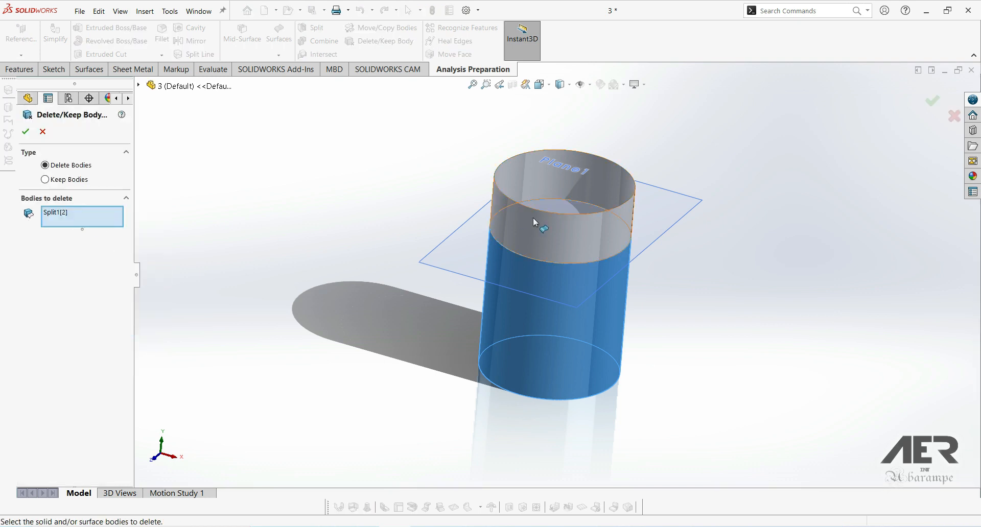
left_click(617, 236)
left_click(618, 237)
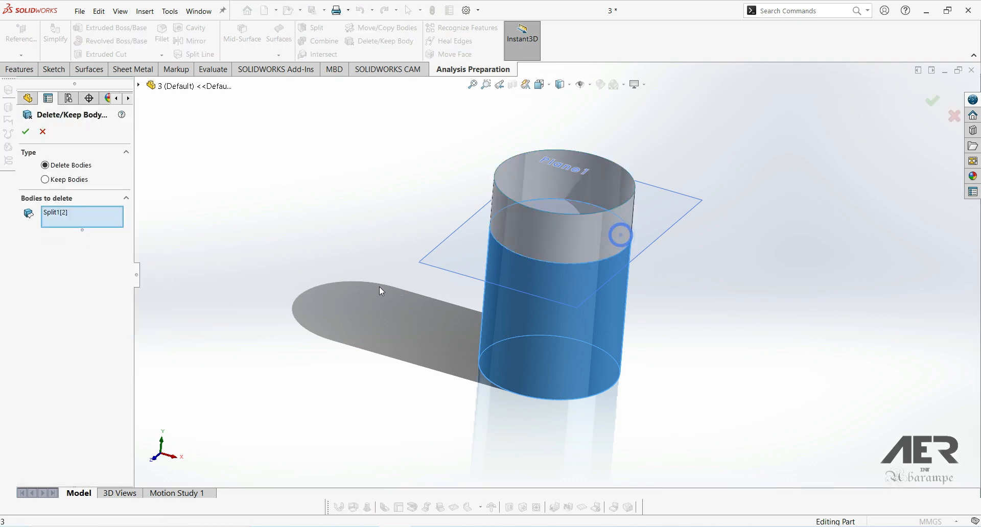
left_click(534, 338)
left_click(559, 248)
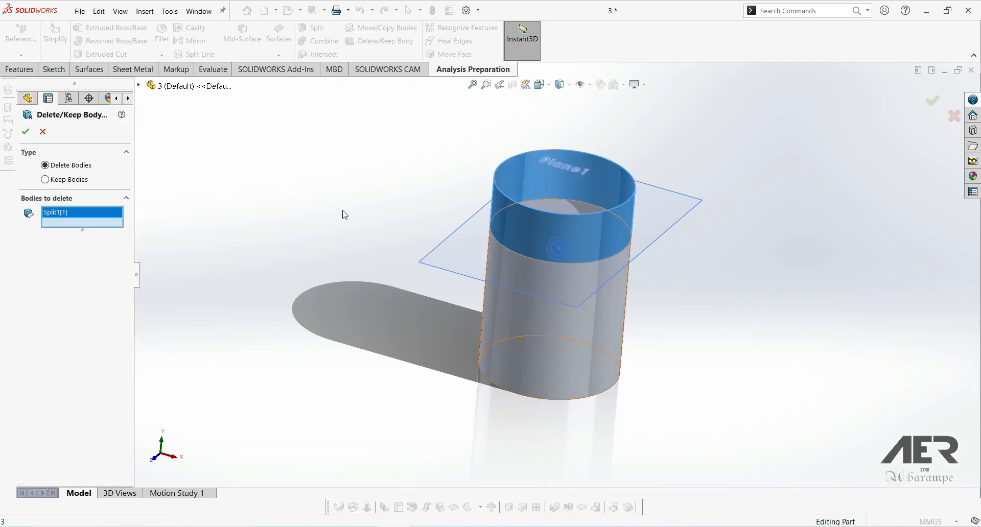
left_click(25, 135)
middle_click_drag(499, 280, 505, 213)
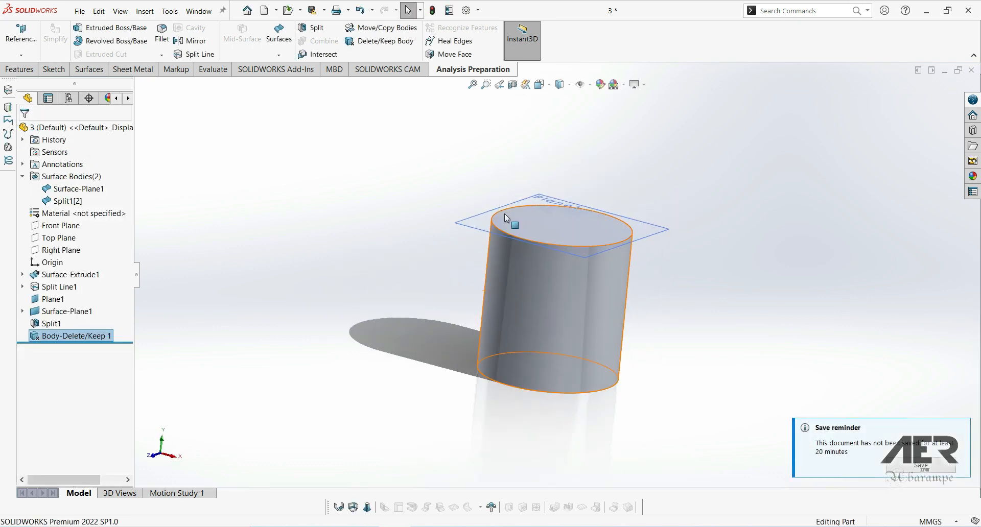
middle_click_drag(506, 252, 539, 276)
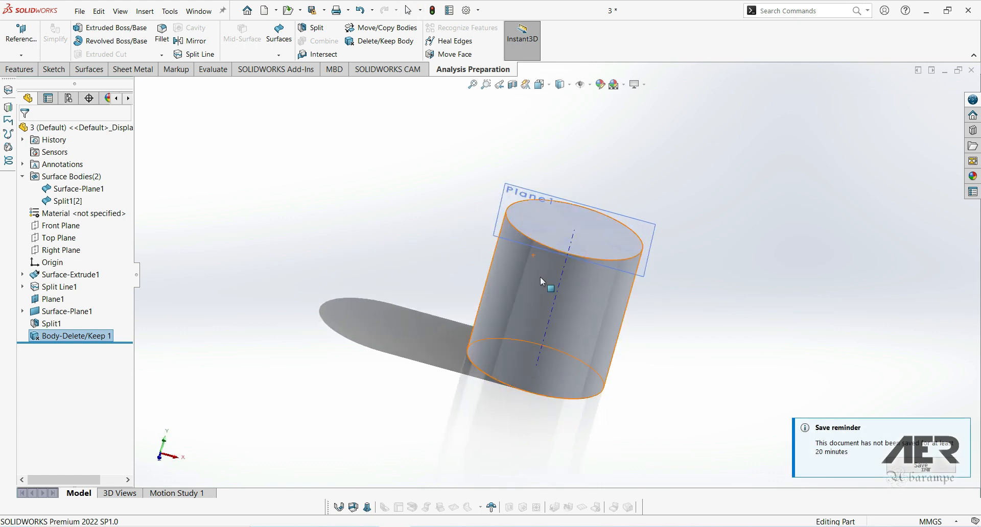
Edit the Split1 feature to mark Body 1, the section below the plane, instead of Body 2.
right_click(51, 323)
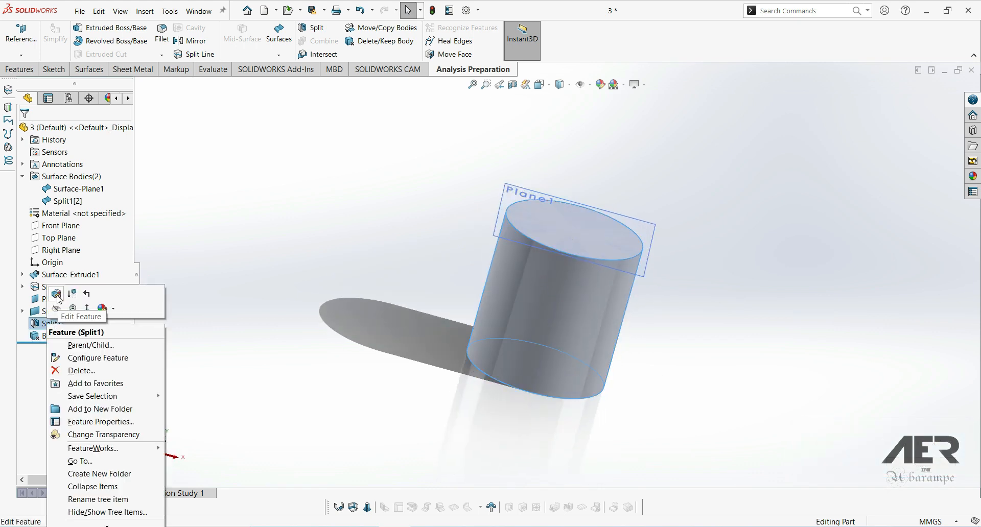
left_click(56, 295)
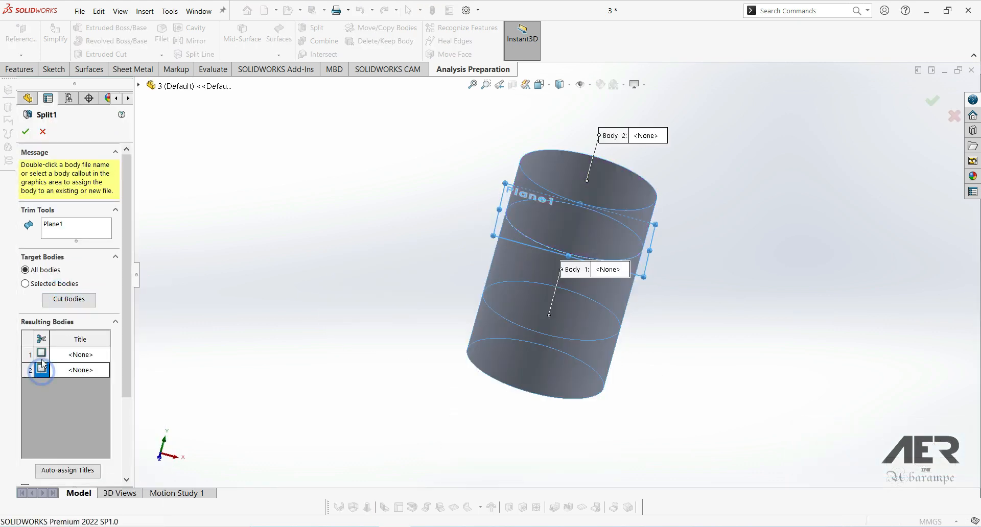
left_click(41, 354)
left_click(25, 131)
Remove the Body-Delete/Keep feature that deleted the upper cylinder body.
left_click(75, 339)
right_click(69, 338)
left_click(190, 181)
Delete the cylinder body below the plane, keeping the upper section and the planar surface.
middle_click_drag(460, 266, 550, 315)
left_click(70, 202)
left_click(73, 215)
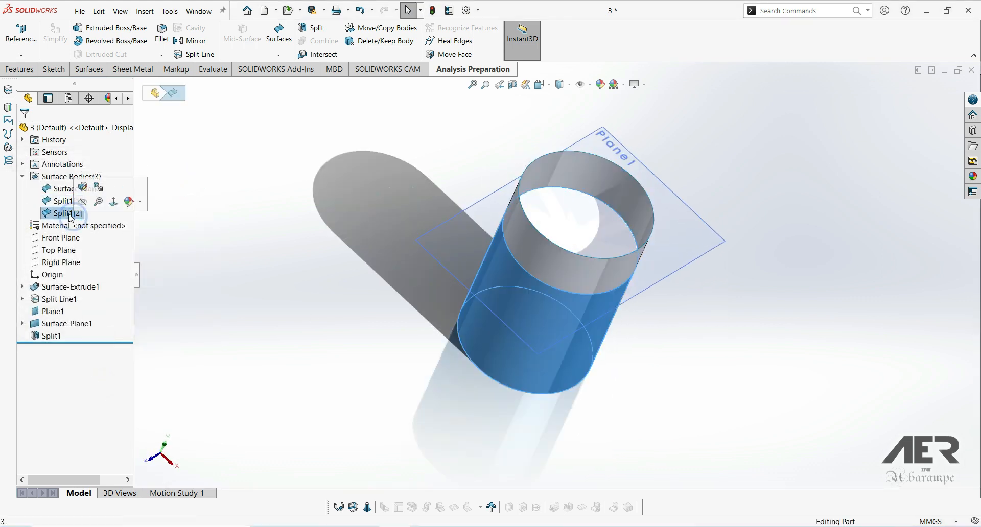
right_click(70, 215)
left_click(122, 273)
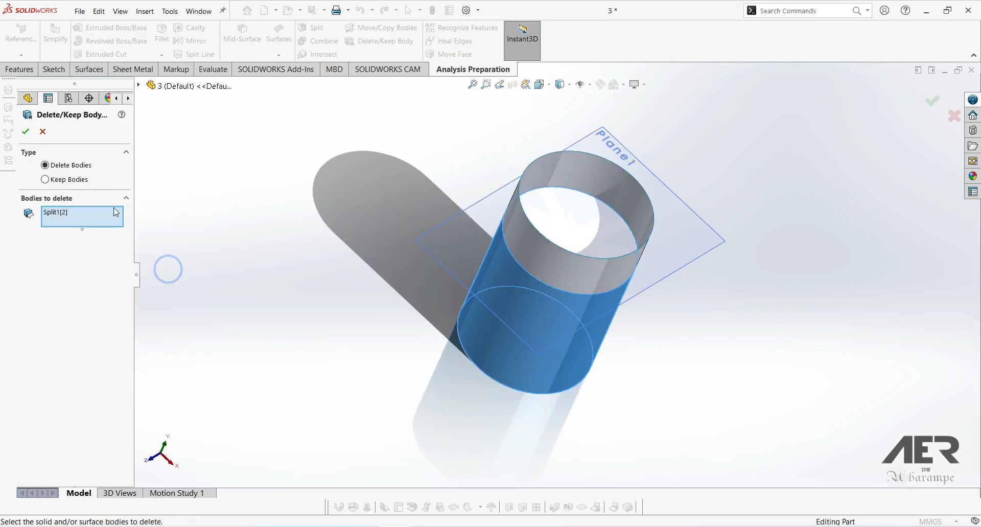
left_click(26, 132)
middle_click_drag(499, 281, 586, 141)
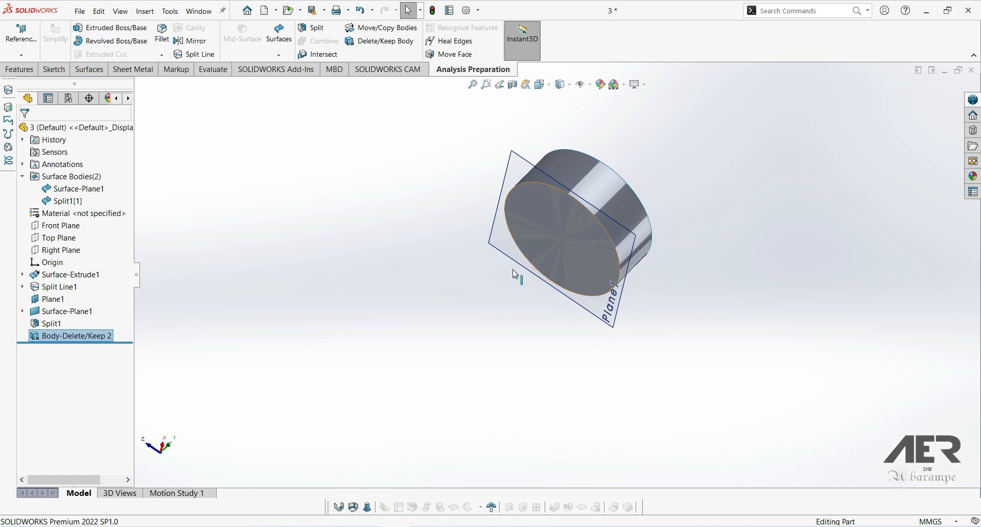
middle_click_drag(540, 321, 514, 349)
scroll(679, 295, "up", 1)
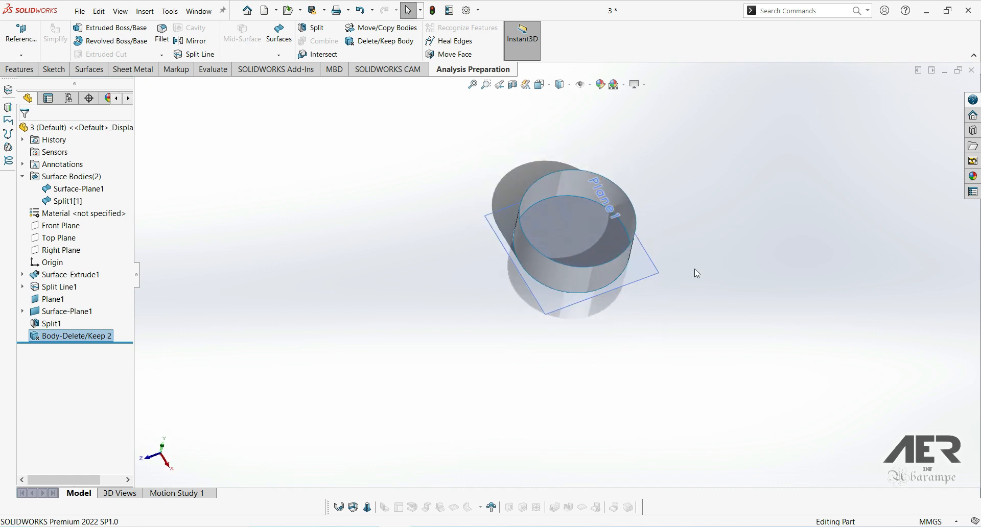
scroll(673, 263, "down", 1)
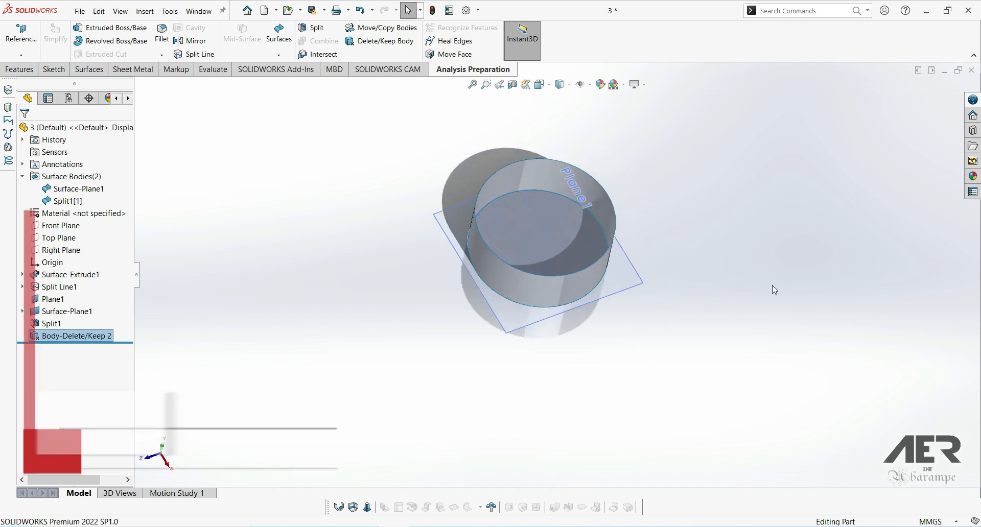